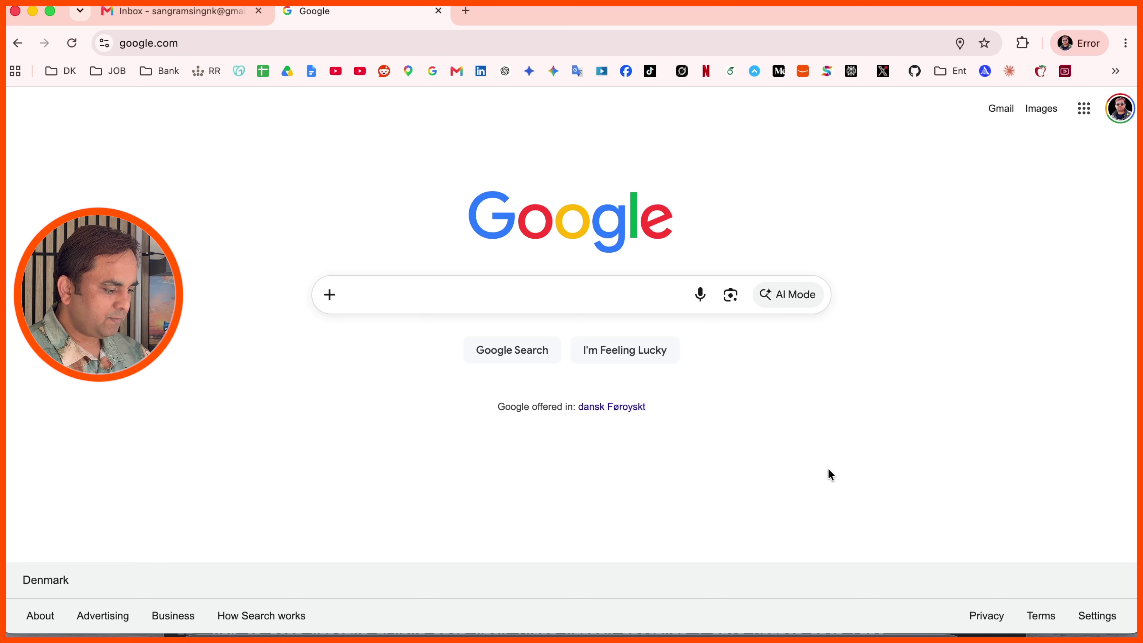
Search Google for "starlink" and open the official Starlink website
{"action": "left_click", "coordinate": [517, 303]}
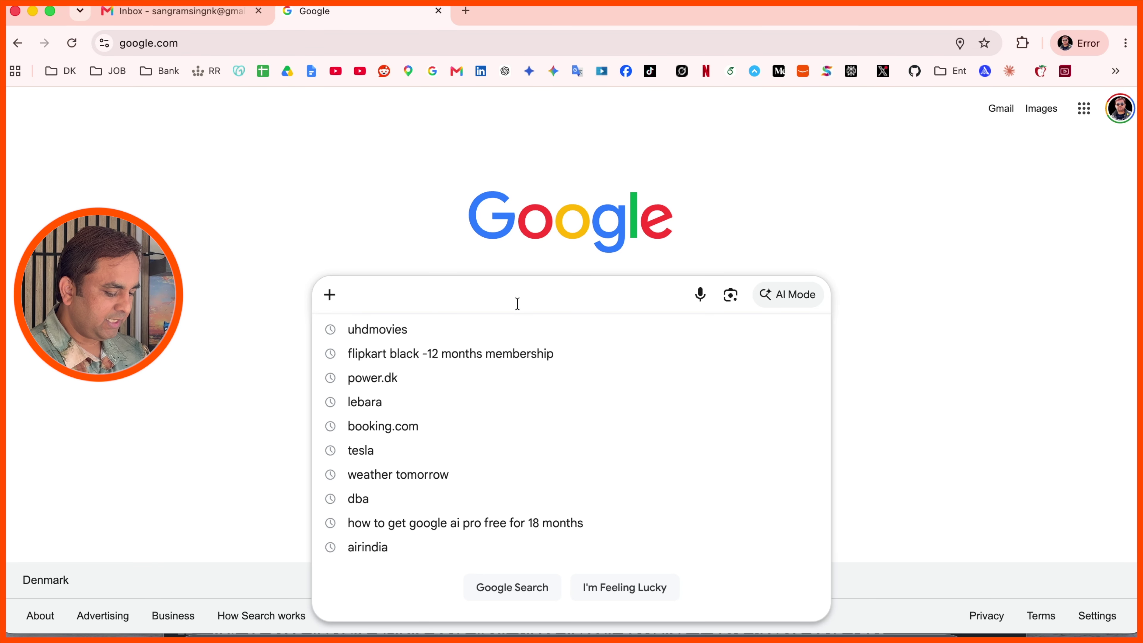
{"action": "type", "text": "starlink"}
{"action": "key", "text": "Return"}
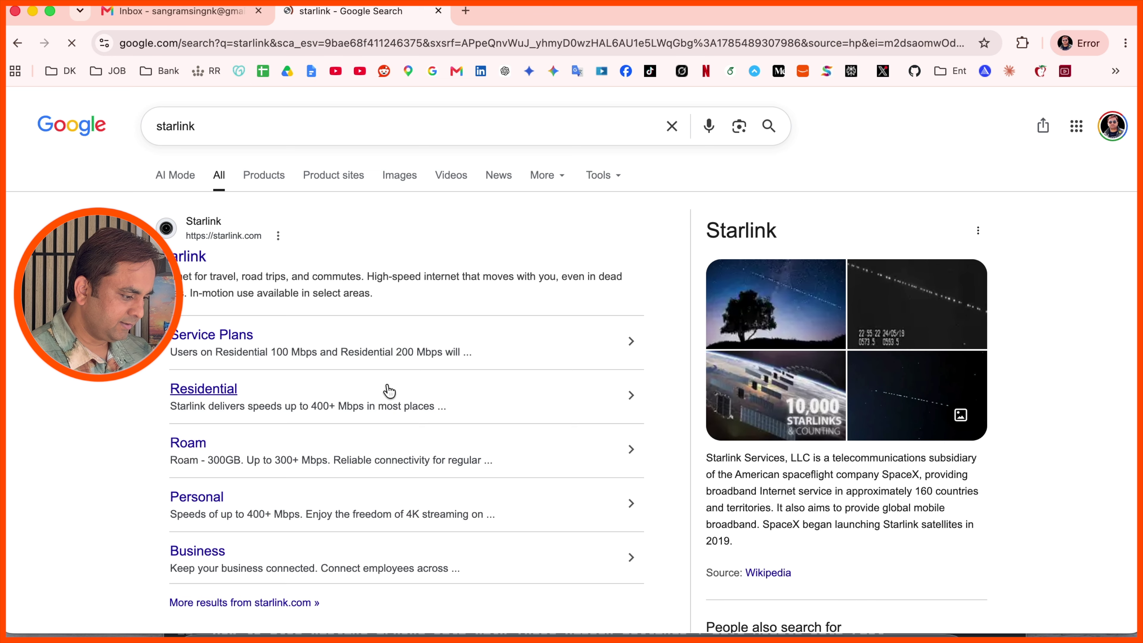
{"action": "left_click", "coordinate": [185, 260]}
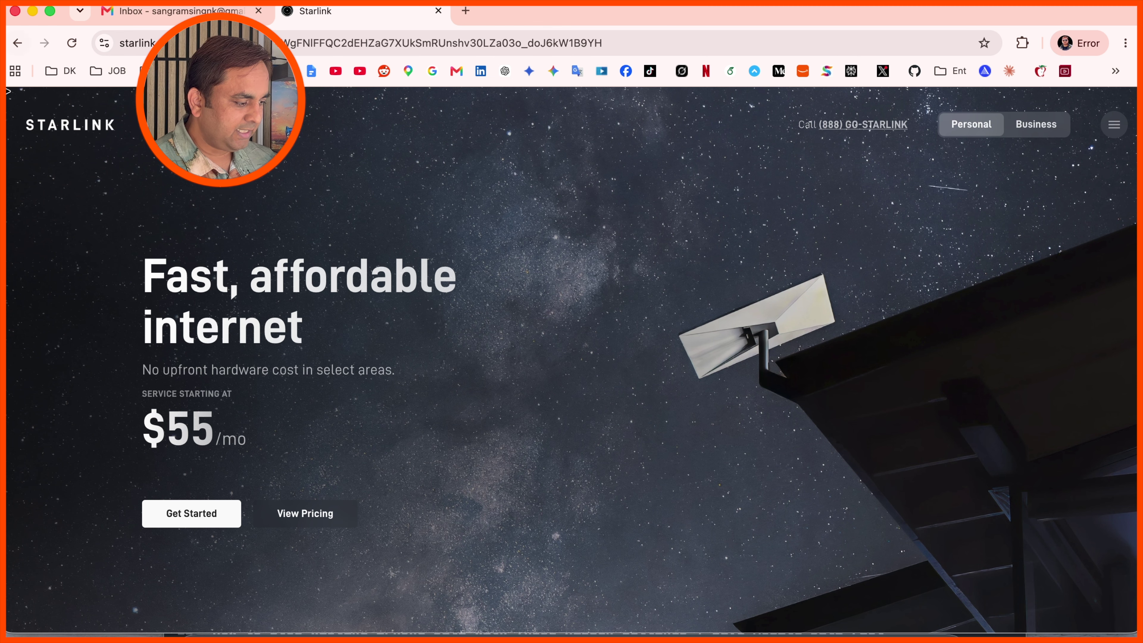
Check the advertised starting monthly price and the signed-in account in the Starlink site menu
{"action": "double_click", "coordinate": [178, 425]}
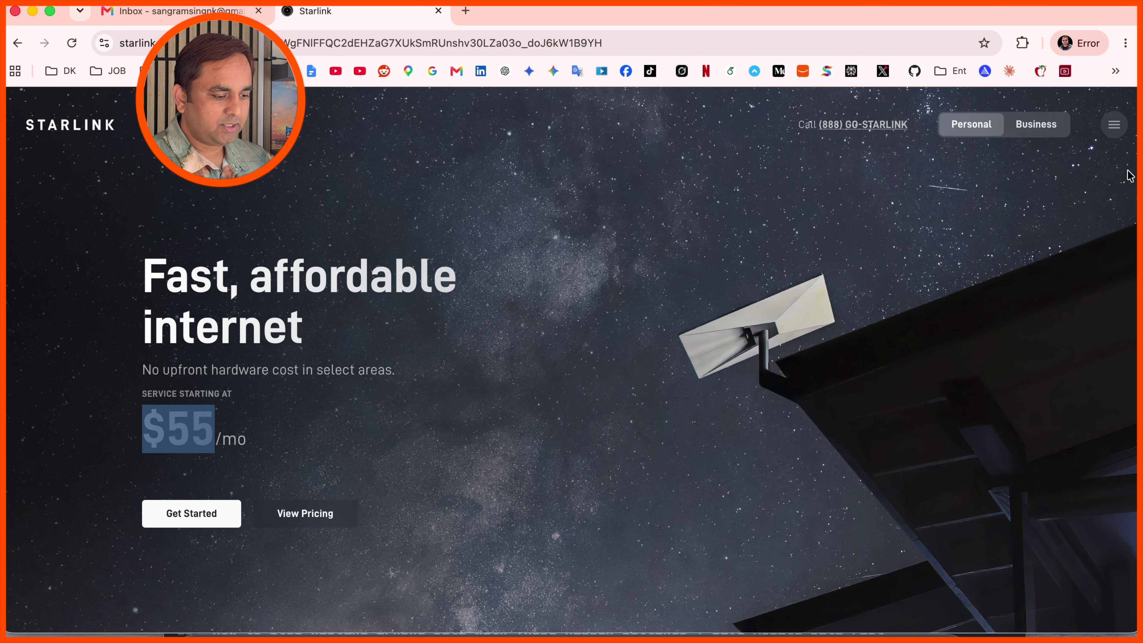
{"action": "left_click", "coordinate": [1114, 125]}
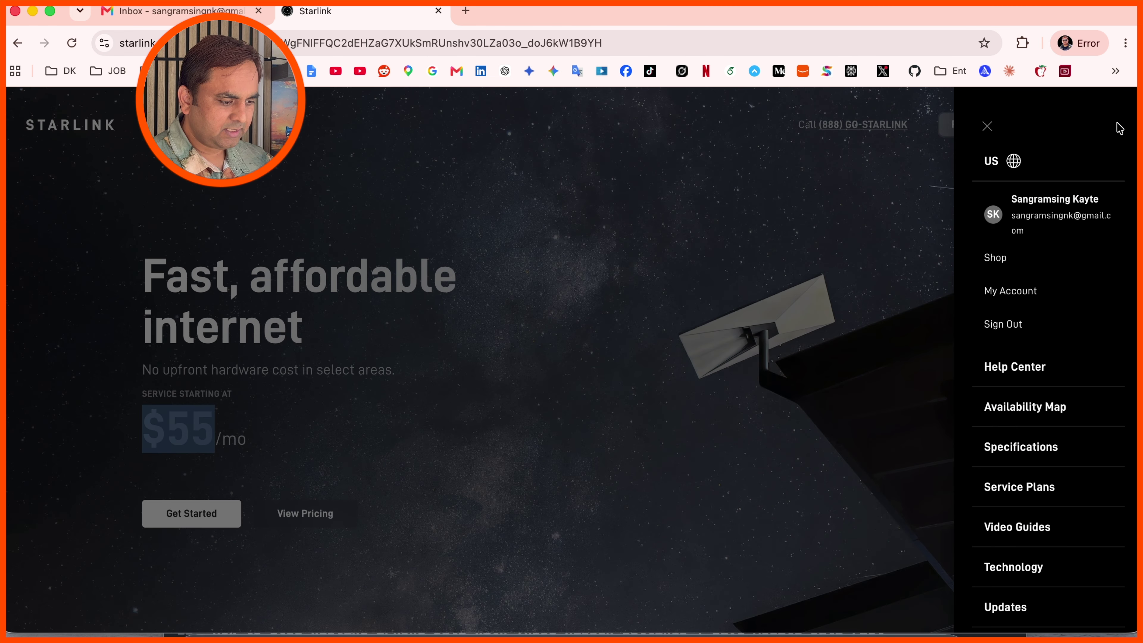
{"action": "double_click", "coordinate": [1042, 210]}
{"action": "scroll", "coordinate": [1042, 210], "scroll_direction": "down", "scroll_amount": 2}
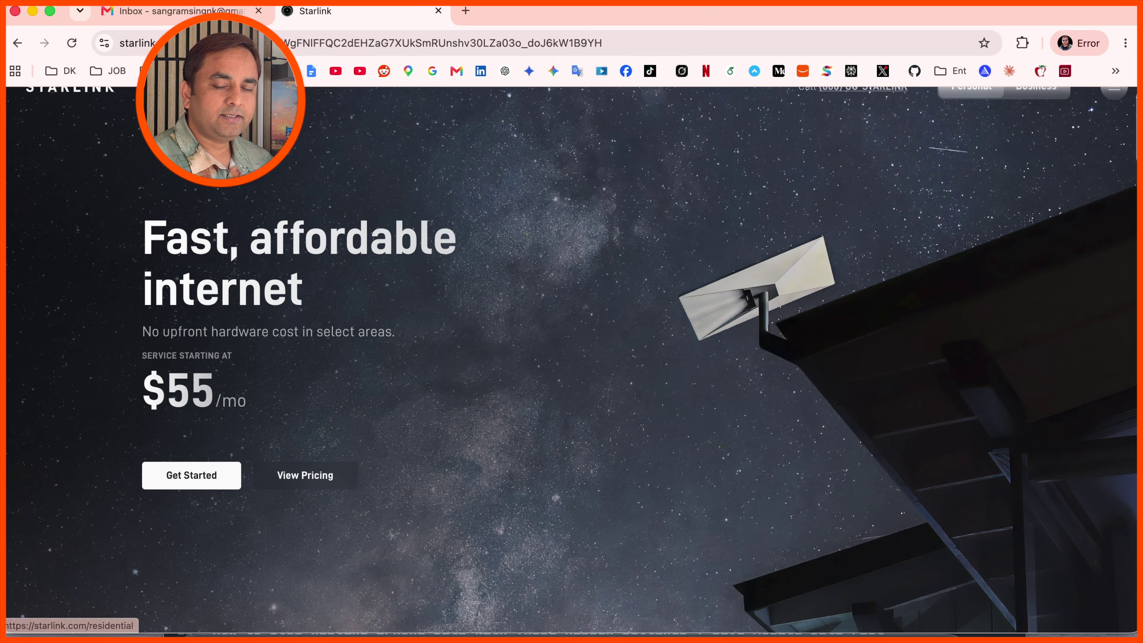
{"action": "scroll", "coordinate": [579, 361], "scroll_direction": "up", "scroll_amount": 2}
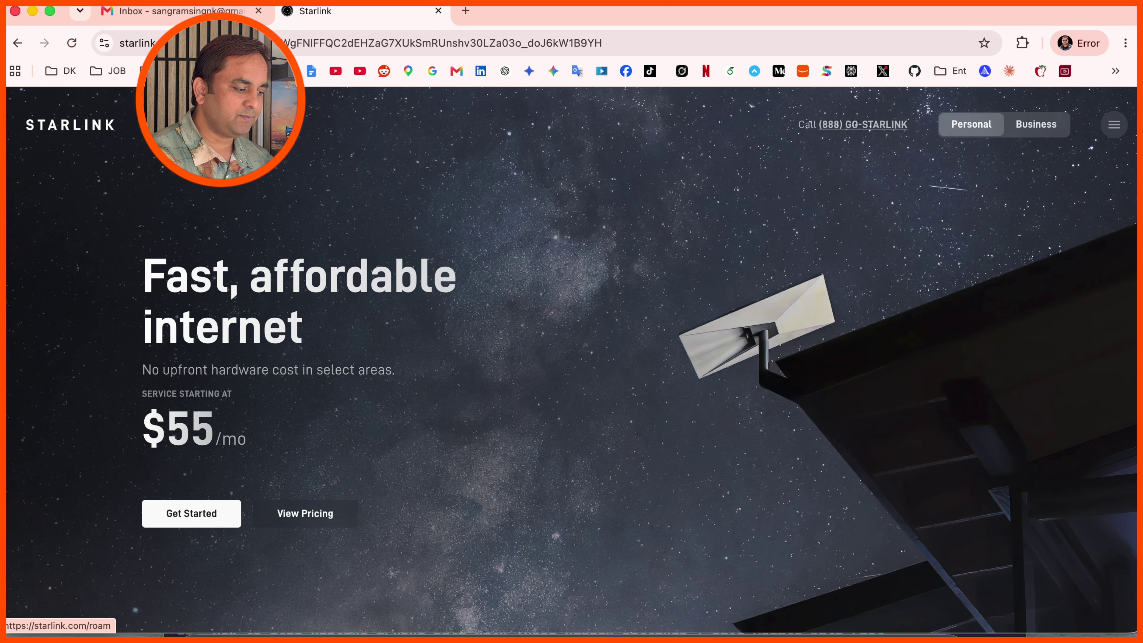
Open the Residential service page and start ordering a new Starlink from it
{"action": "left_click", "coordinate": [406, 380]}
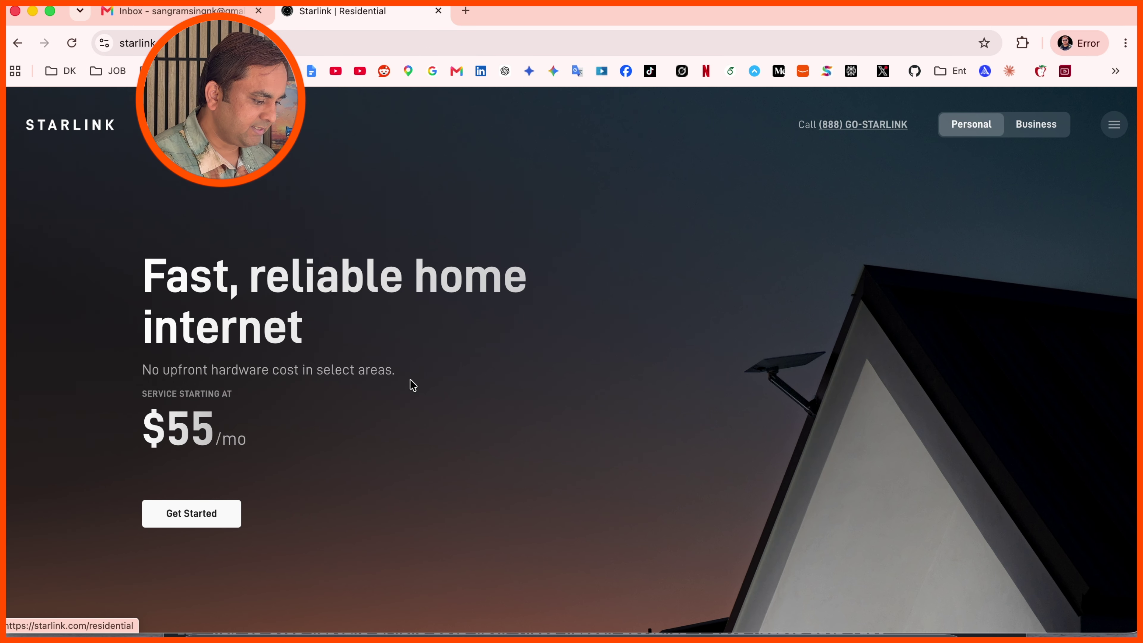
{"action": "scroll", "coordinate": [407, 380], "scroll_direction": "down", "scroll_amount": 5}
{"action": "left_click", "coordinate": [206, 285]}
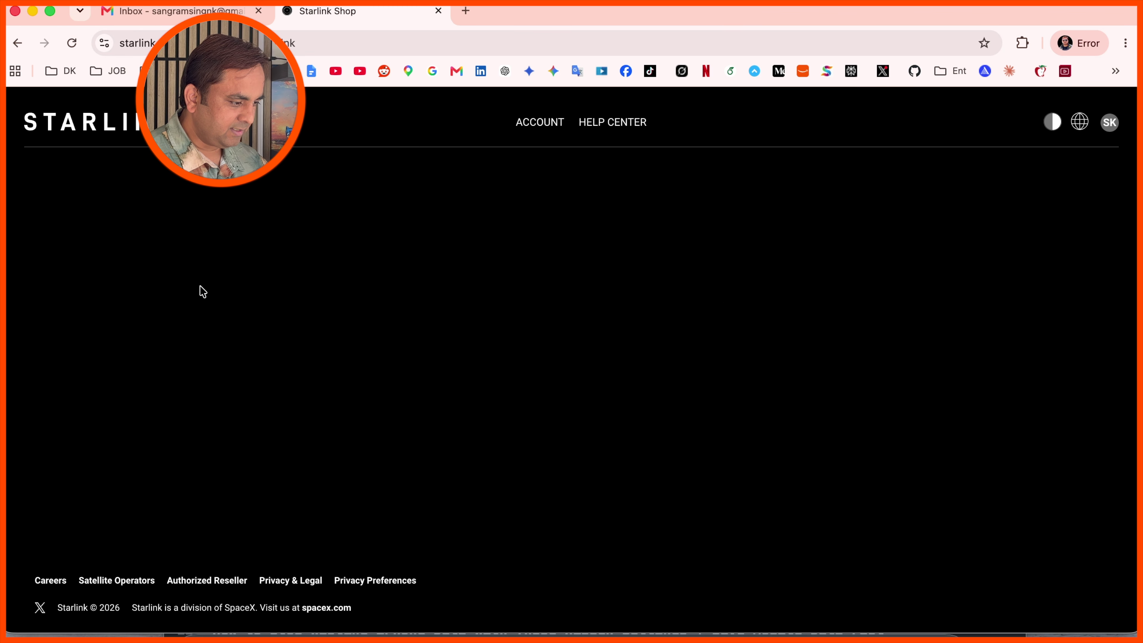
{"action": "left_click", "coordinate": [515, 359]}
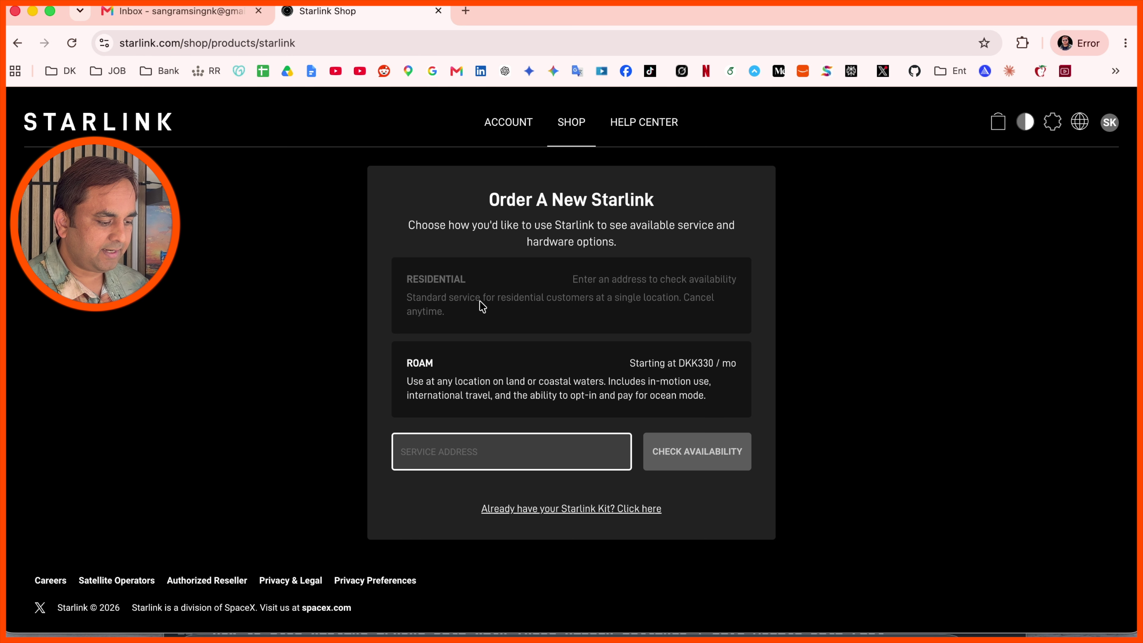
Look up Research Rocks Denmark as the service address, accept the suggested Copenhagen match, and check availability
{"action": "left_click", "coordinate": [449, 283]}
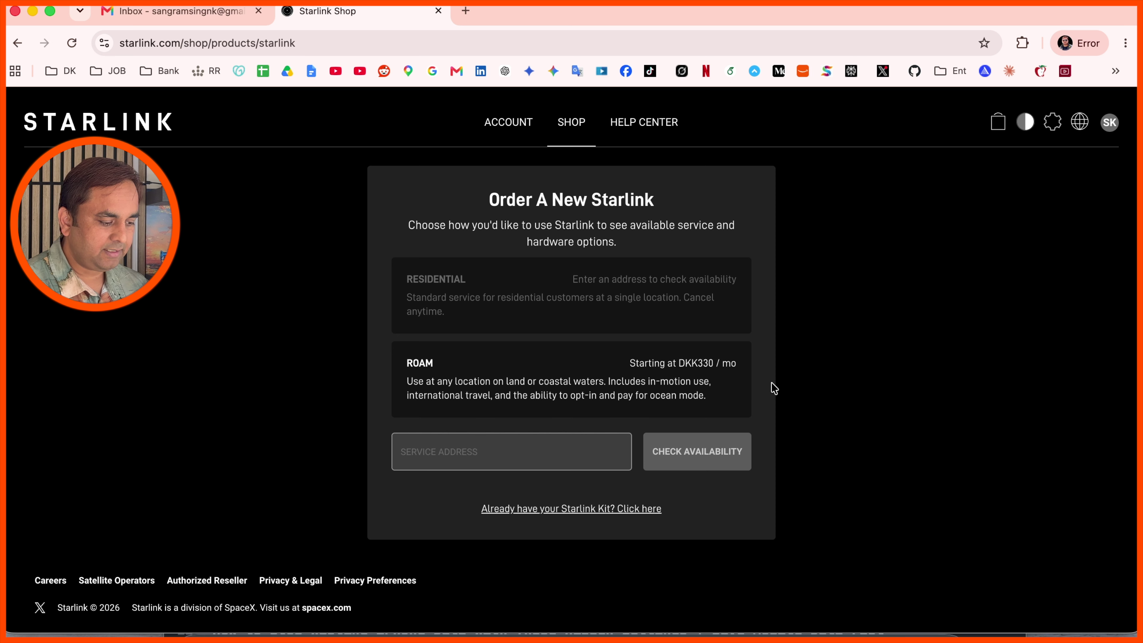
{"action": "left_click", "coordinate": [500, 453]}
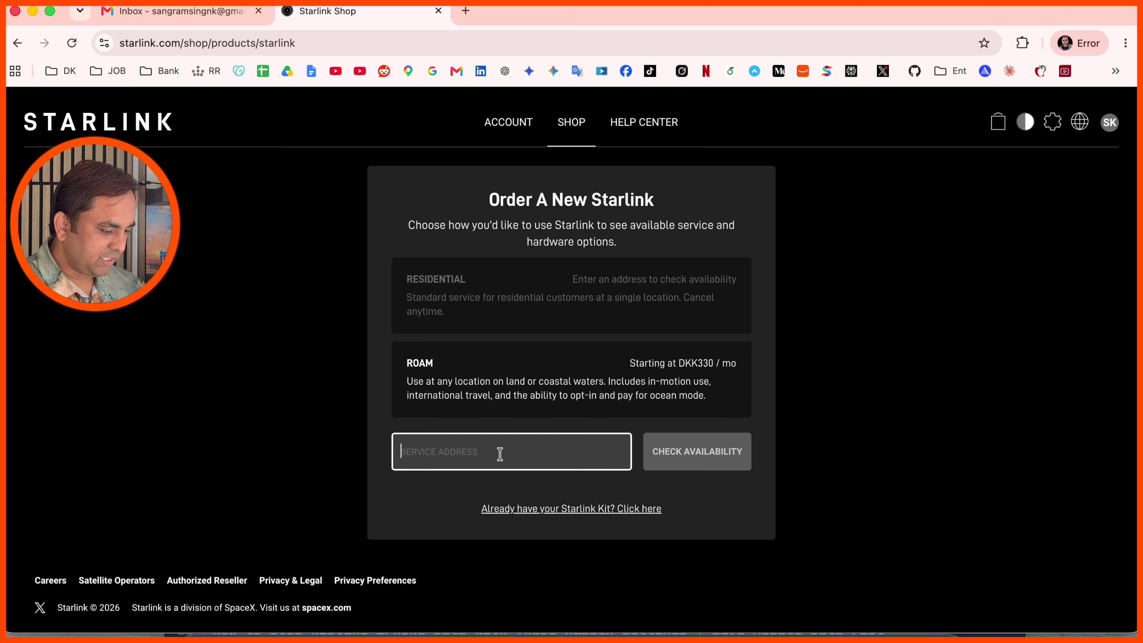
{"action": "type", "text": "Researc"}
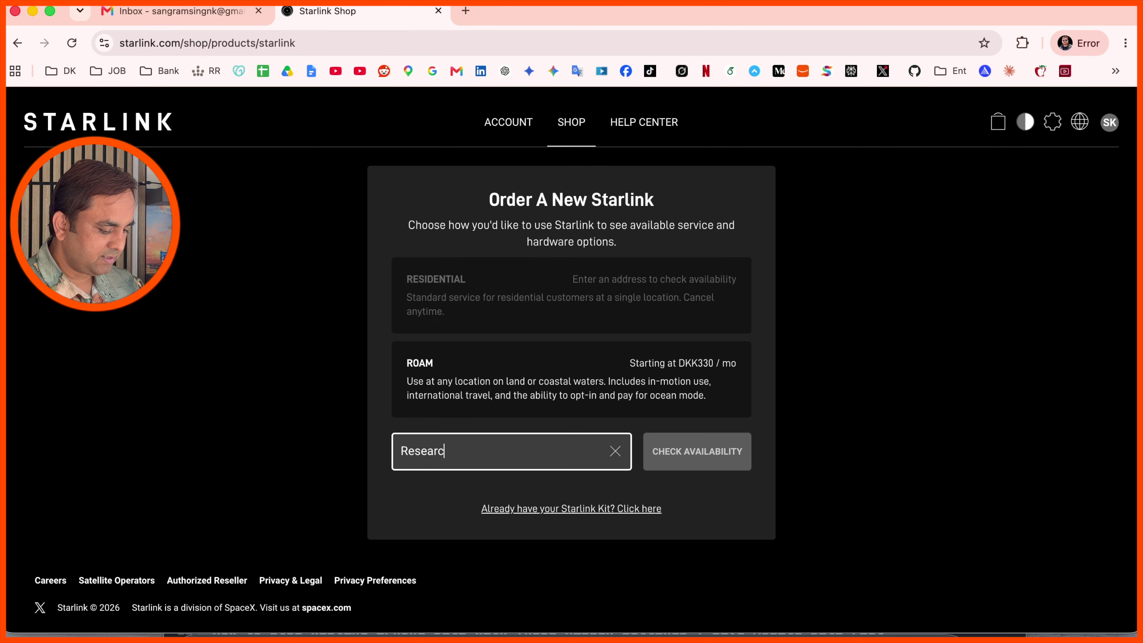
{"action": "type", "text": "h Rocks Denmark"}
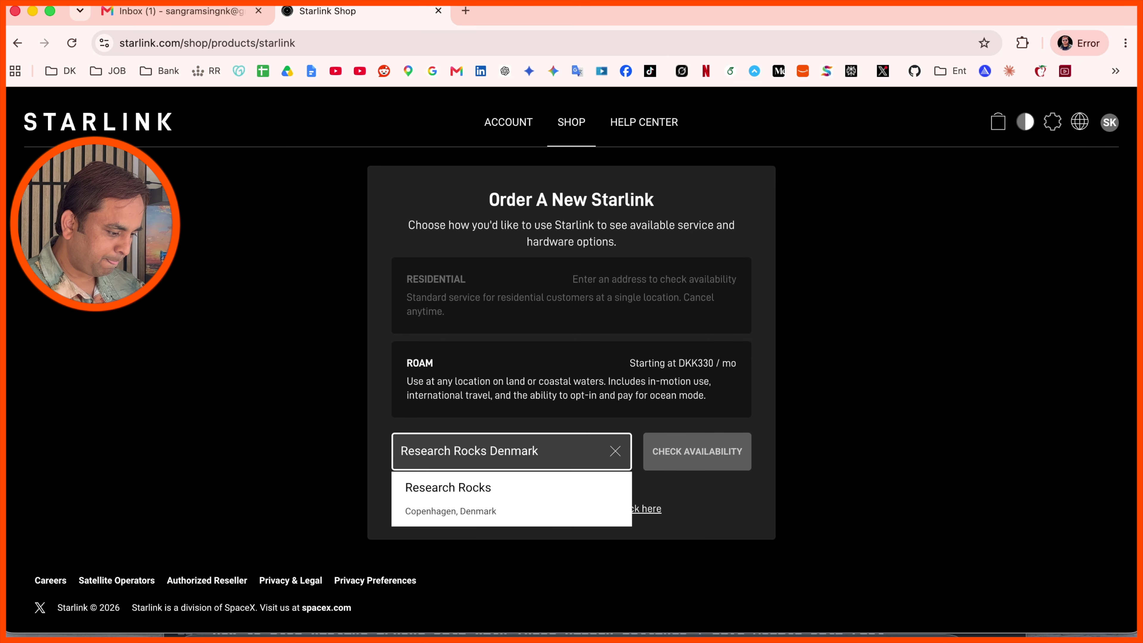
{"action": "left_click", "coordinate": [485, 511]}
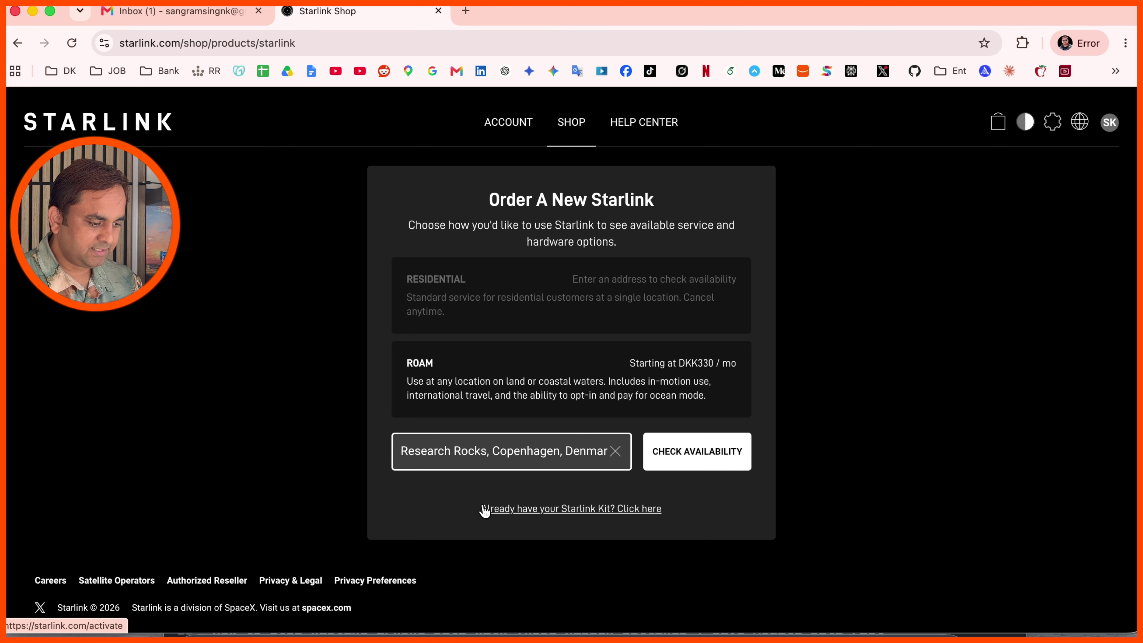
{"action": "left_click", "coordinate": [715, 455]}
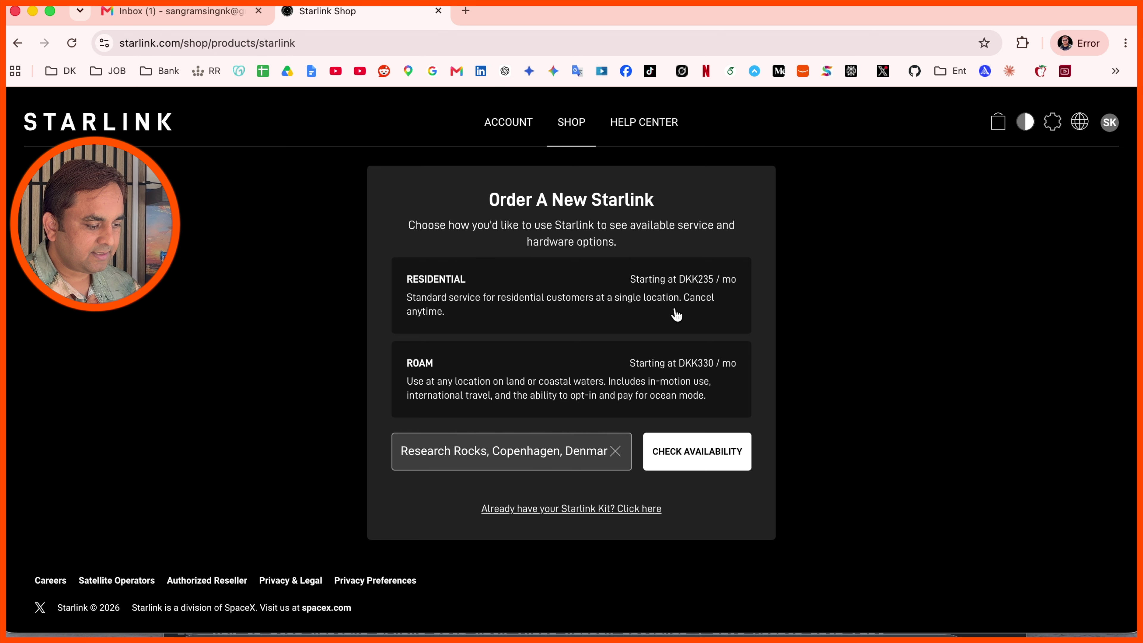
Choose the Residential service and keep Mini X as the hardware
{"action": "left_click", "coordinate": [693, 308]}
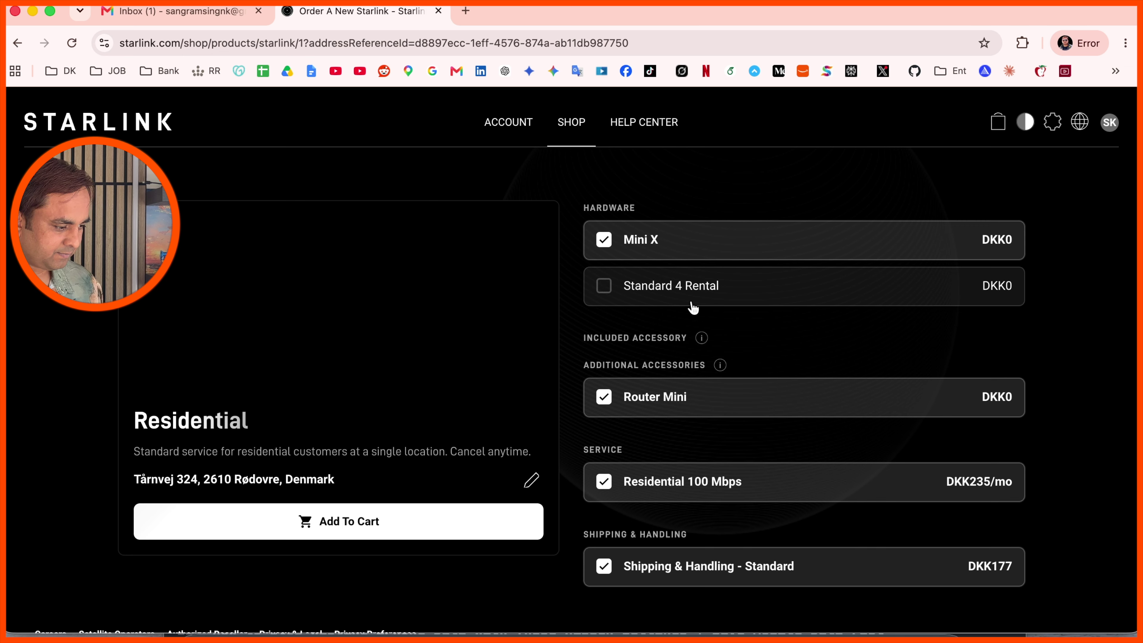
{"action": "double_click", "coordinate": [637, 235]}
{"action": "left_click", "coordinate": [605, 237]}
{"action": "left_click", "coordinate": [612, 242]}
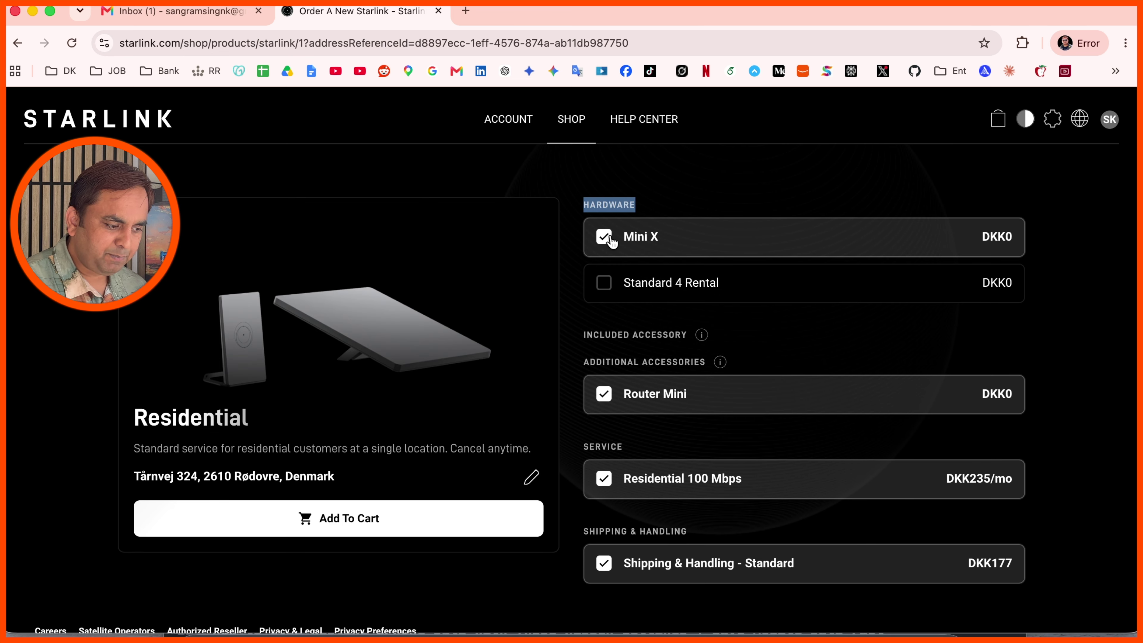
{"action": "scroll", "coordinate": [638, 266], "scroll_direction": "down", "scroll_amount": 1}
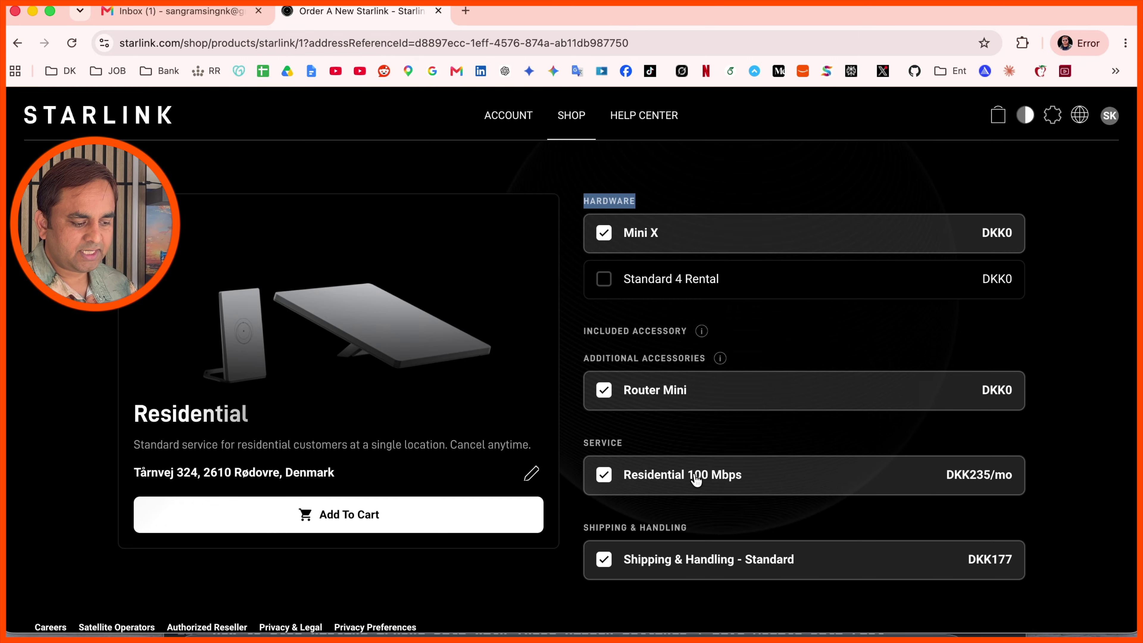
{"action": "scroll", "coordinate": [985, 483], "scroll_direction": "down", "scroll_amount": 1}
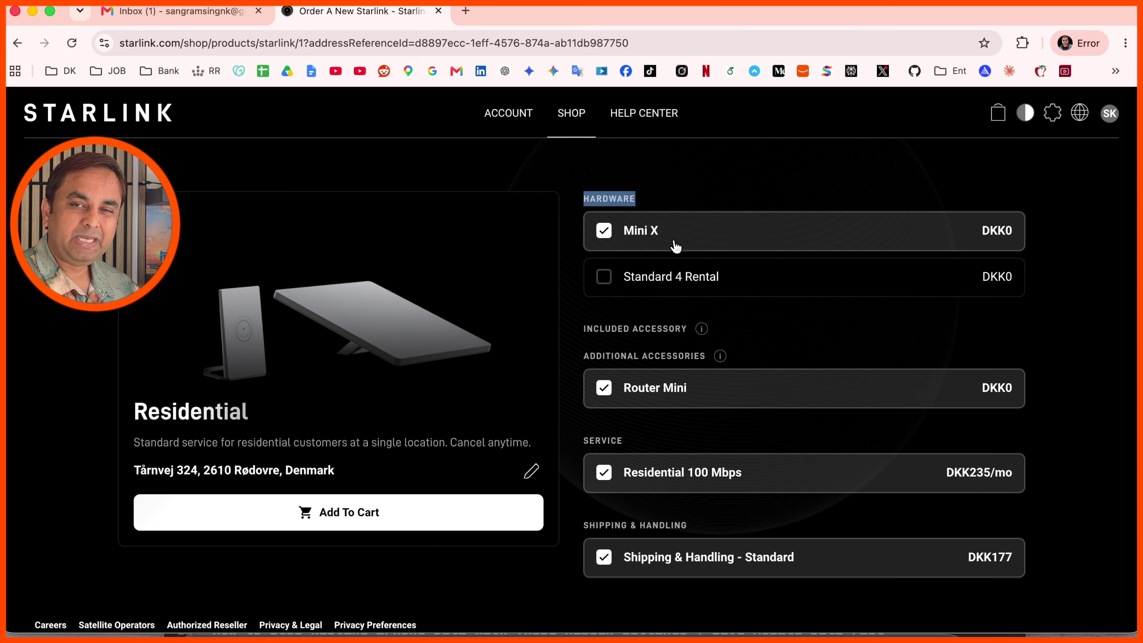
Compare the service plans offered with the Standard 4 Rental and Mini X hardware, finishing with Mini X selected
{"action": "left_click", "coordinate": [605, 276]}
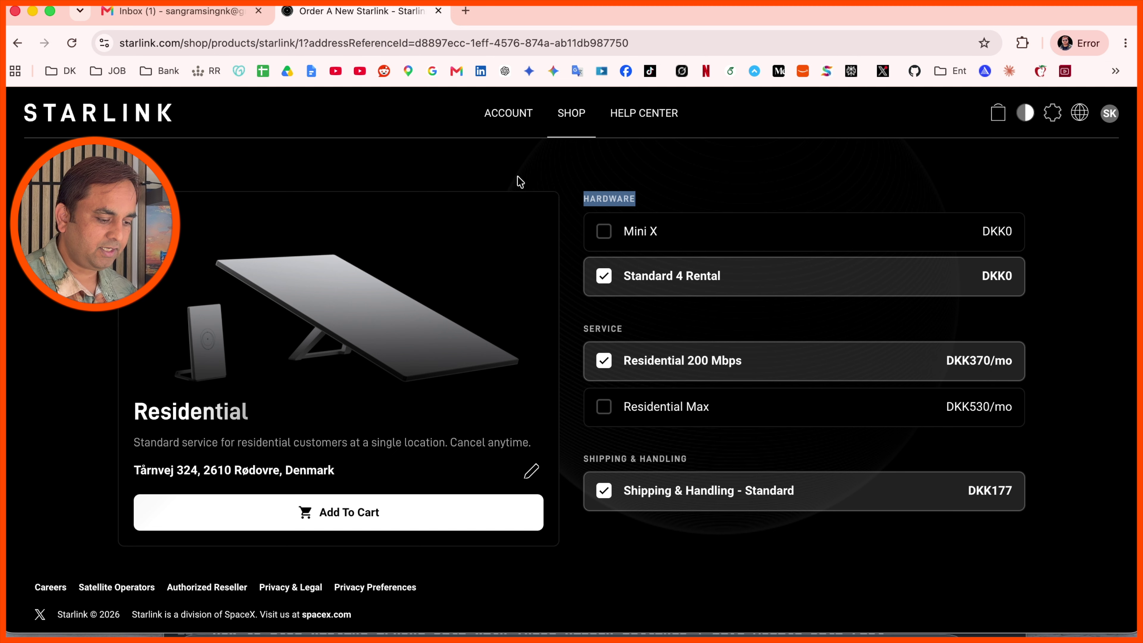
{"action": "left_click", "coordinate": [604, 231]}
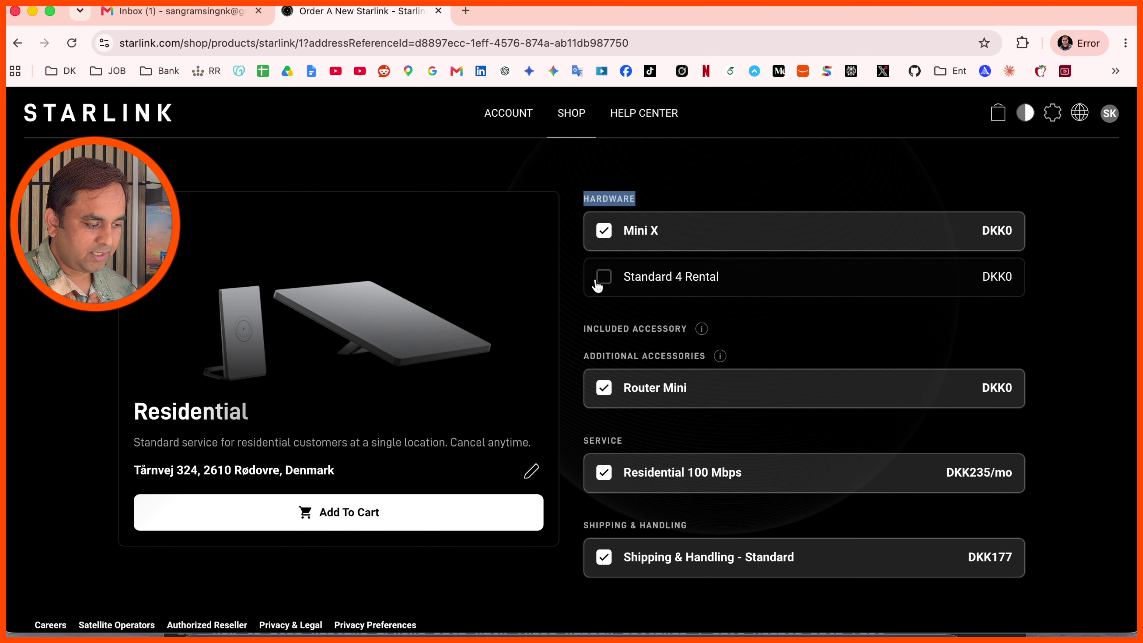
{"action": "left_click", "coordinate": [604, 276]}
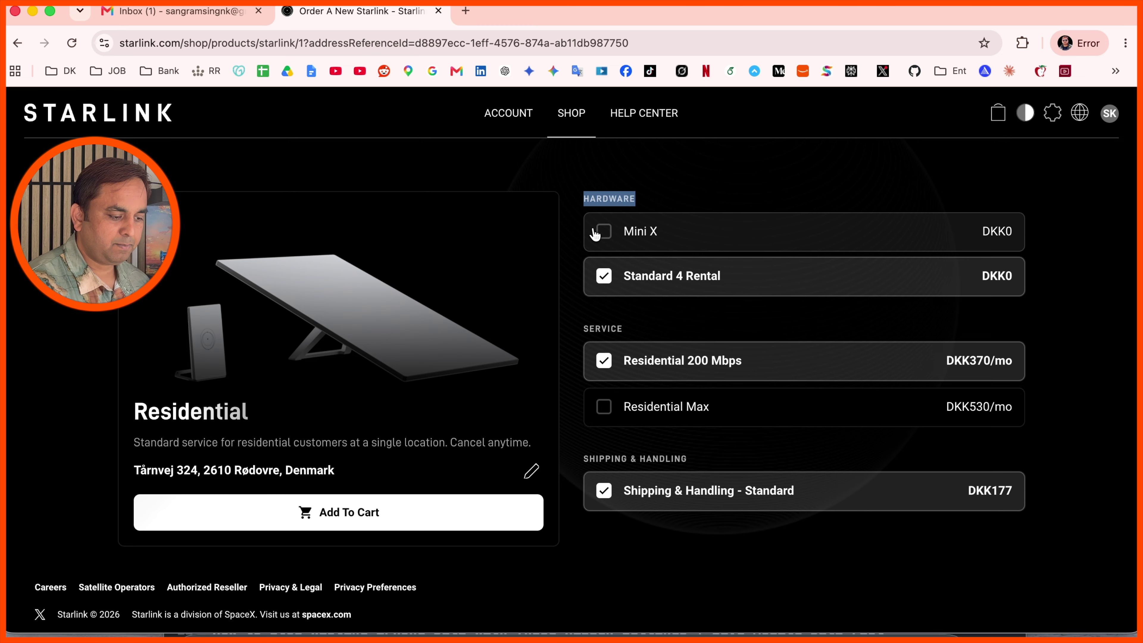
{"action": "left_click", "coordinate": [604, 231]}
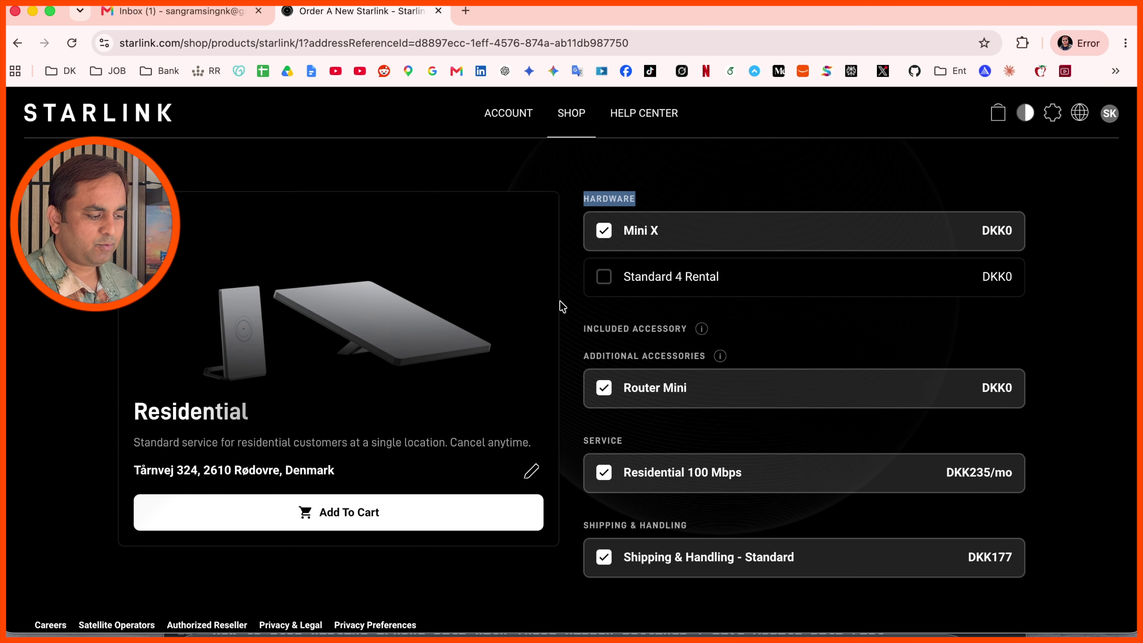
{"action": "left_click", "coordinate": [603, 276]}
{"action": "left_click", "coordinate": [604, 235]}
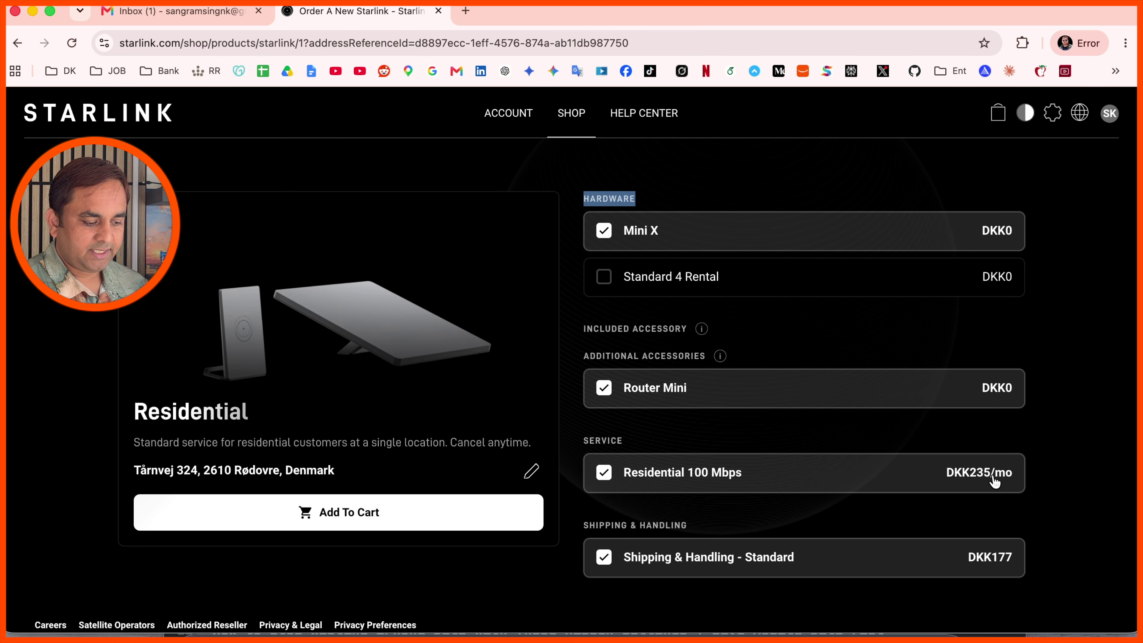
Add the Mini X kit with Residential 100 Mbps service and standard shipping to the cart and go to checkout
{"action": "scroll", "coordinate": [748, 474], "scroll_direction": "down", "scroll_amount": 2}
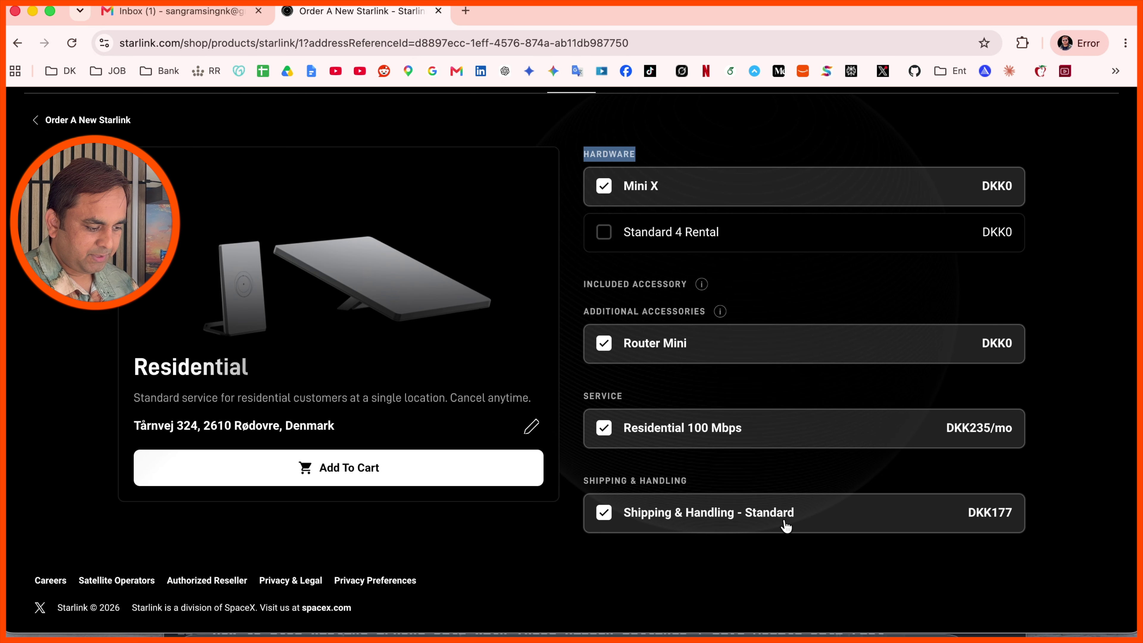
{"action": "scroll", "coordinate": [828, 527], "scroll_direction": "down", "scroll_amount": 1}
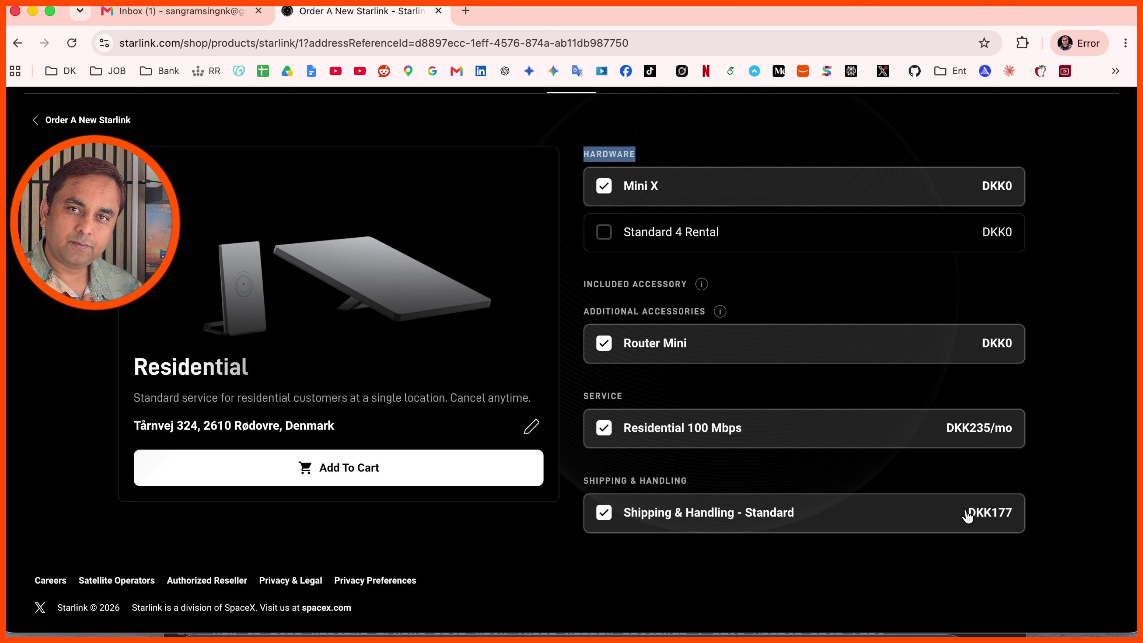
{"action": "left_click", "coordinate": [366, 463]}
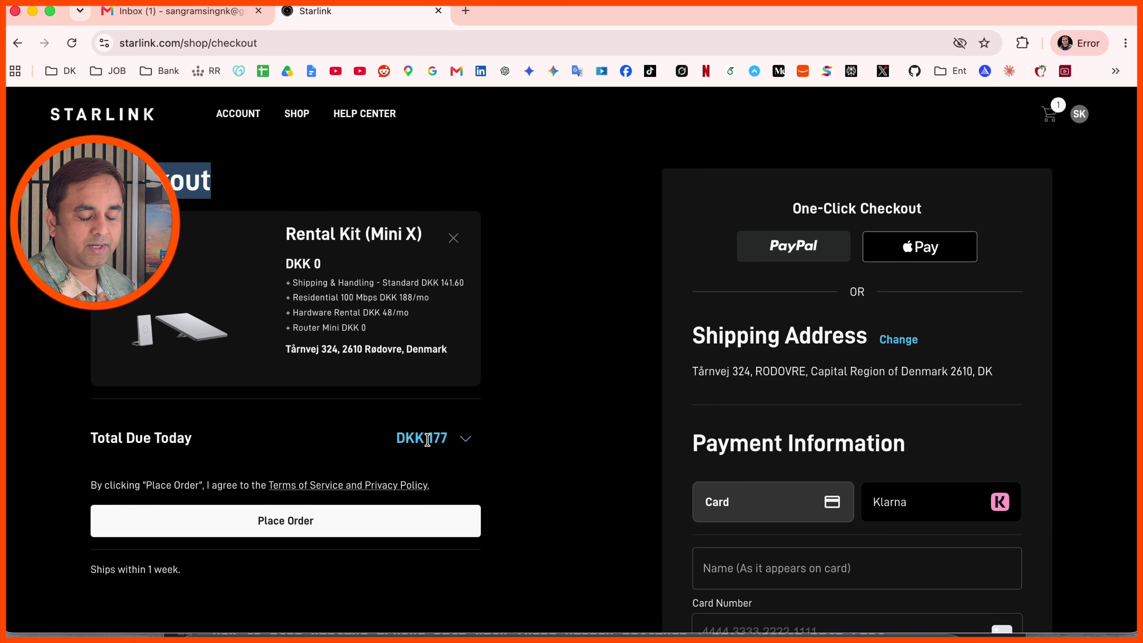
Review the checkout's shipping address and try to place the order without entering payment details
{"action": "scroll", "coordinate": [630, 360], "scroll_direction": "down", "scroll_amount": 2}
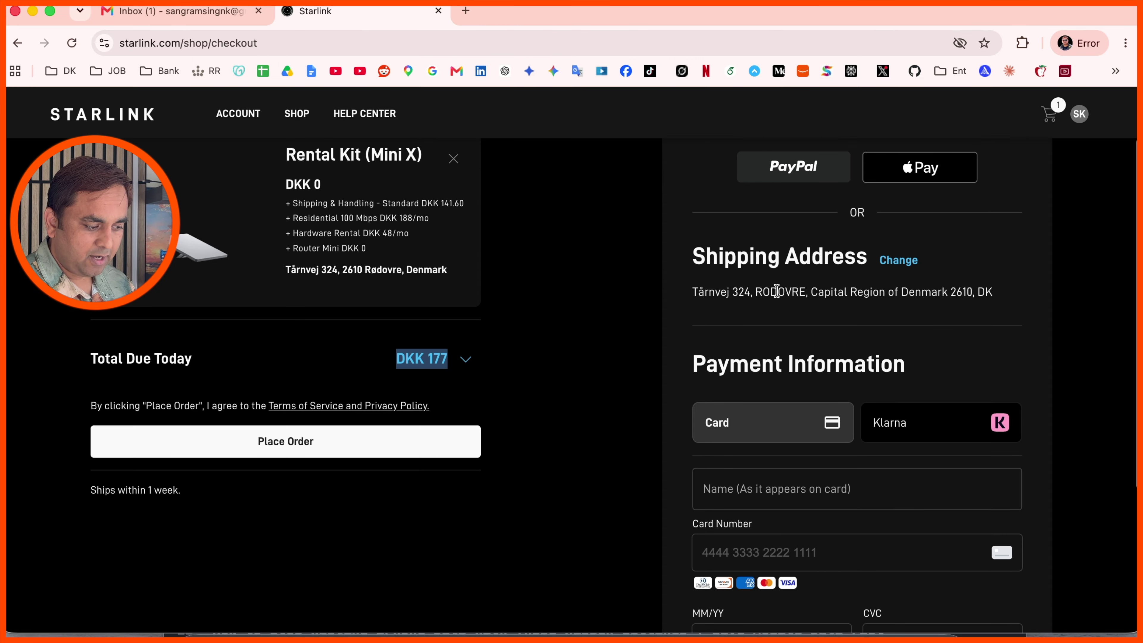
{"action": "triple_click", "coordinate": [757, 287]}
{"action": "scroll", "coordinate": [757, 287], "scroll_direction": "up", "scroll_amount": 2}
{"action": "left_click", "coordinate": [288, 522]}
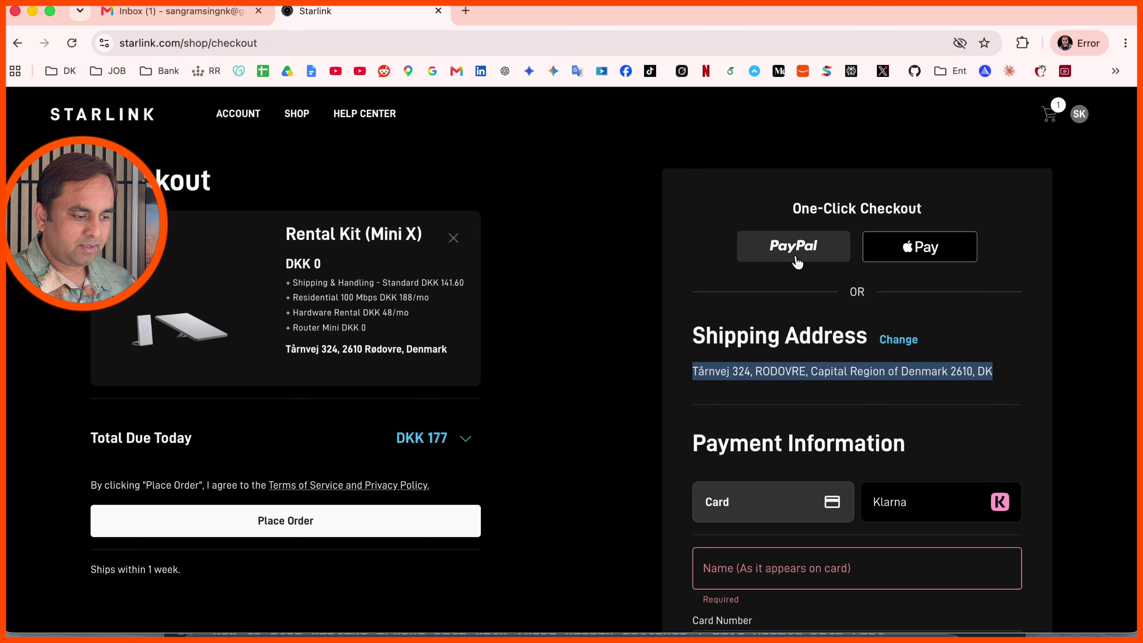
Pay for the Starlink order with Apple Pay one-click checkout
{"action": "scroll", "coordinate": [810, 322], "scroll_direction": "down", "scroll_amount": 8}
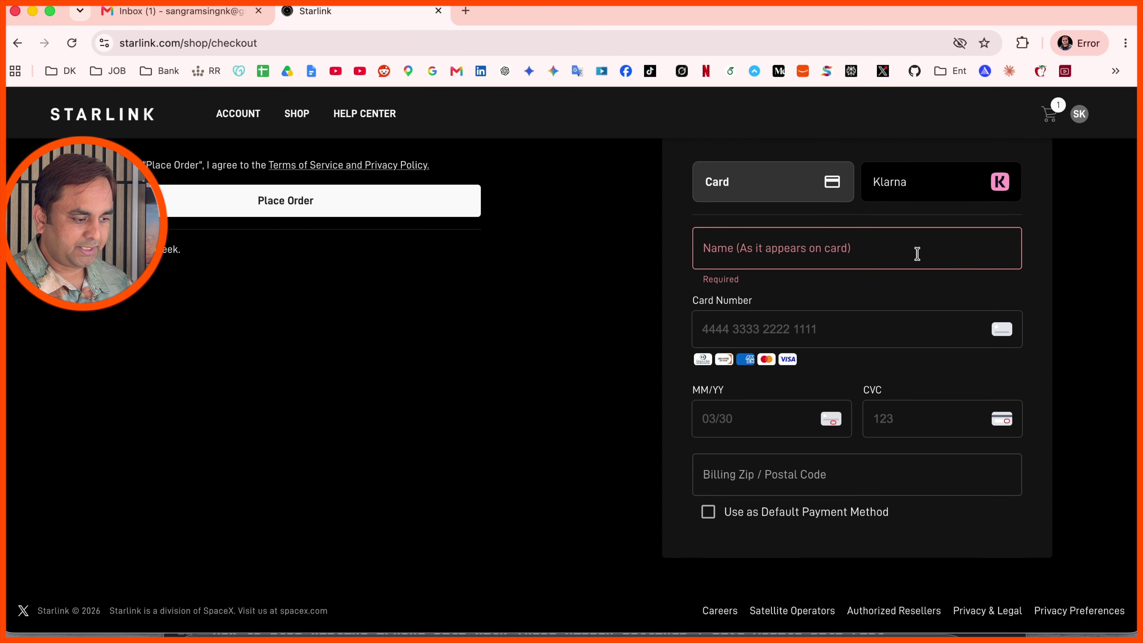
{"action": "scroll", "coordinate": [918, 252], "scroll_direction": "up", "scroll_amount": 8}
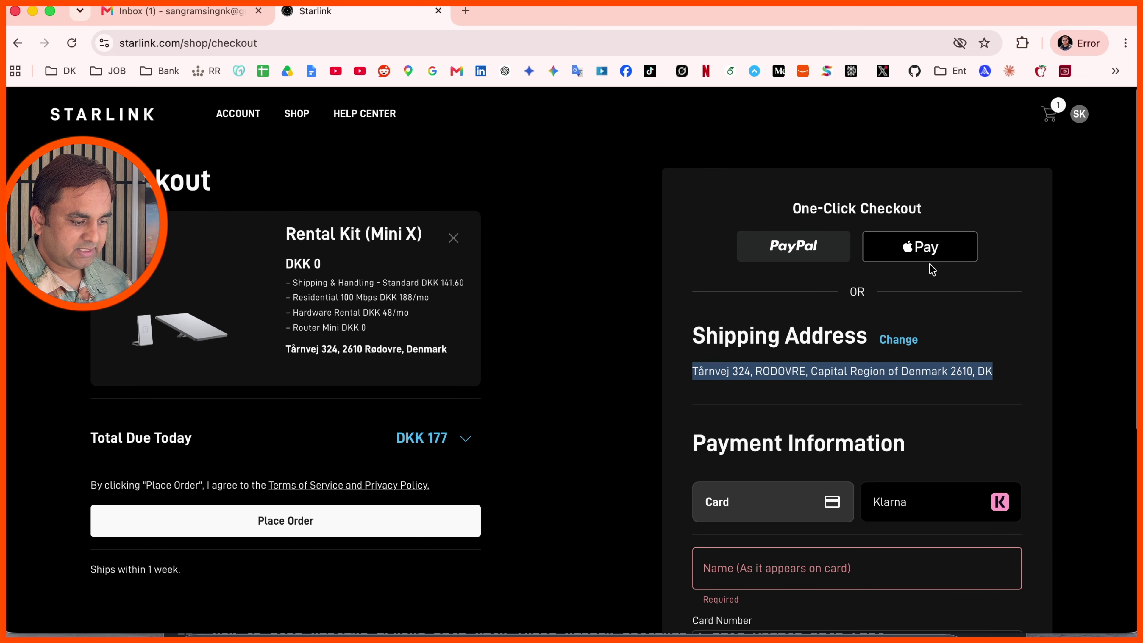
{"action": "left_click", "coordinate": [929, 254]}
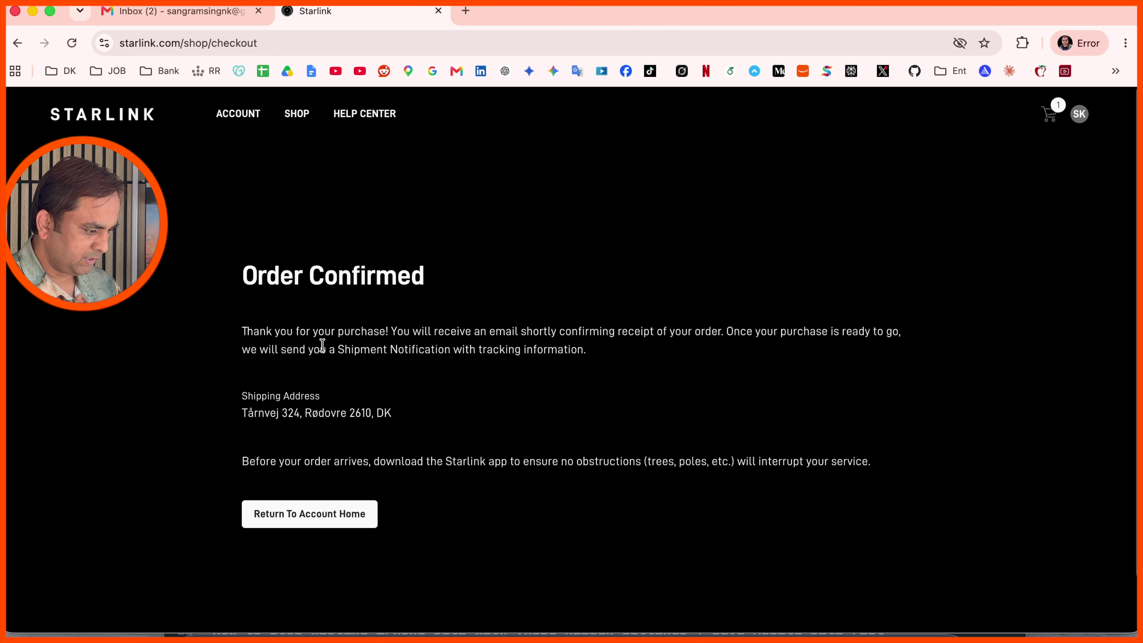
Leave the order confirmation for the account home, then switch to the Gmail inbox
{"action": "scroll", "coordinate": [319, 343], "scroll_direction": "down", "scroll_amount": 1}
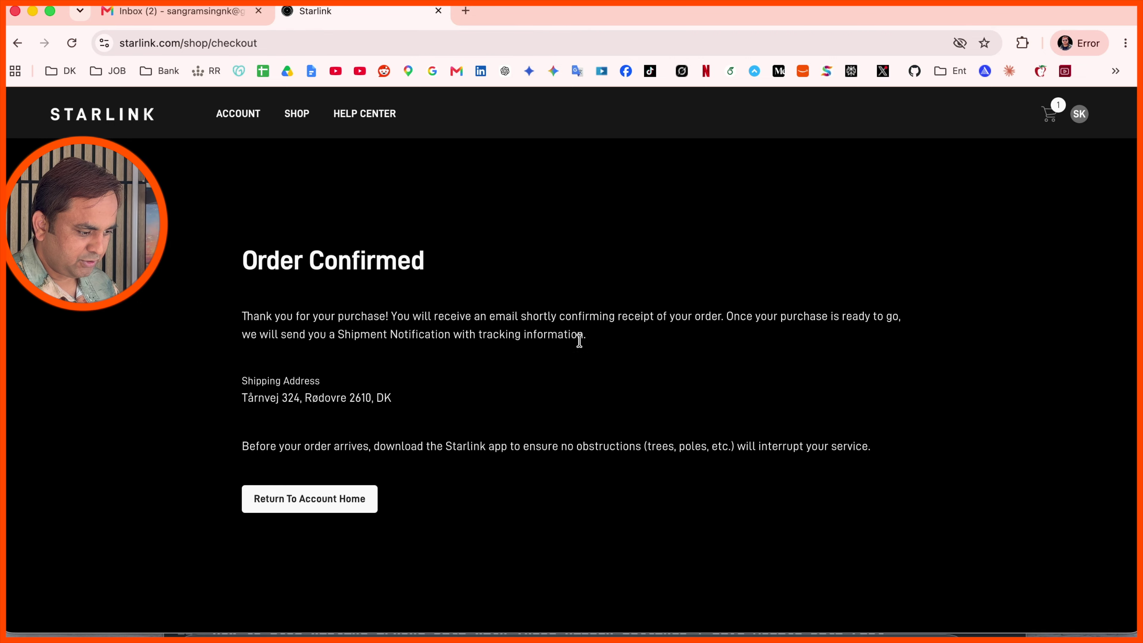
{"action": "left_click", "coordinate": [286, 499]}
{"action": "left_click", "coordinate": [183, 10]}
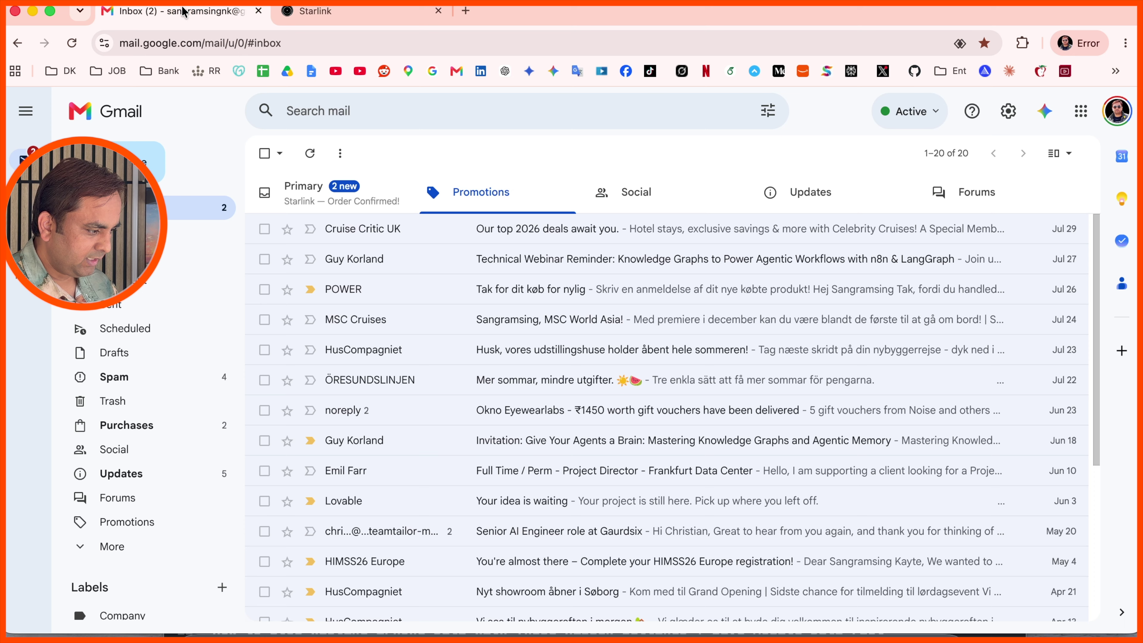
Open Starlink's Order Confirmed email from the primary inbox and read through the order charges and shipping details
{"action": "left_click", "coordinate": [345, 193]}
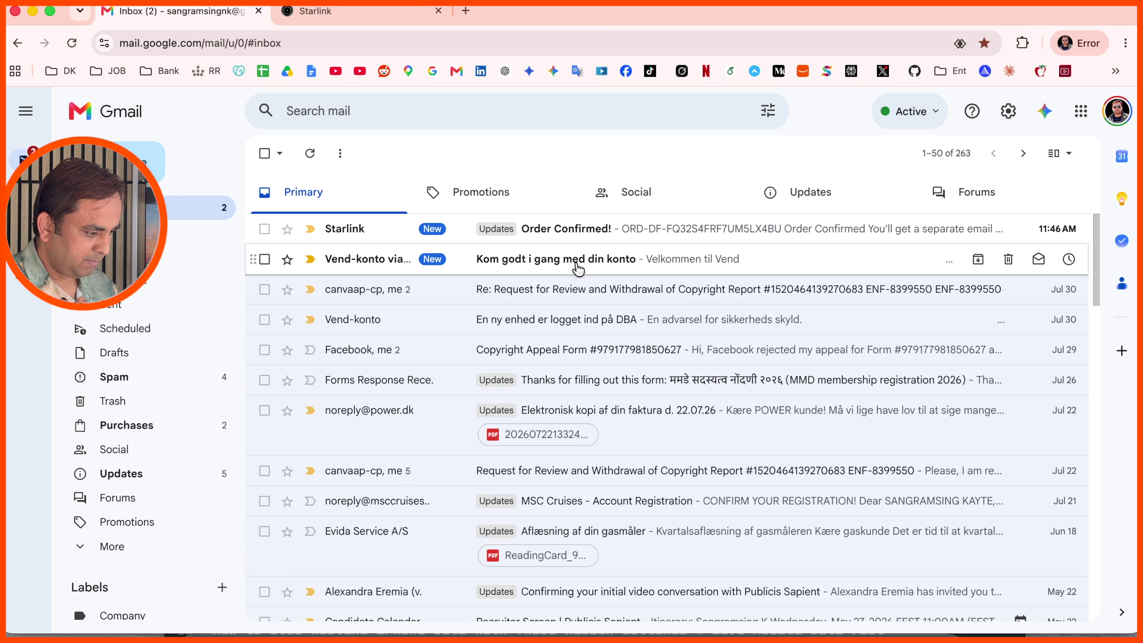
{"action": "left_click", "coordinate": [598, 231]}
{"action": "scroll", "coordinate": [480, 377], "scroll_direction": "down", "scroll_amount": 3}
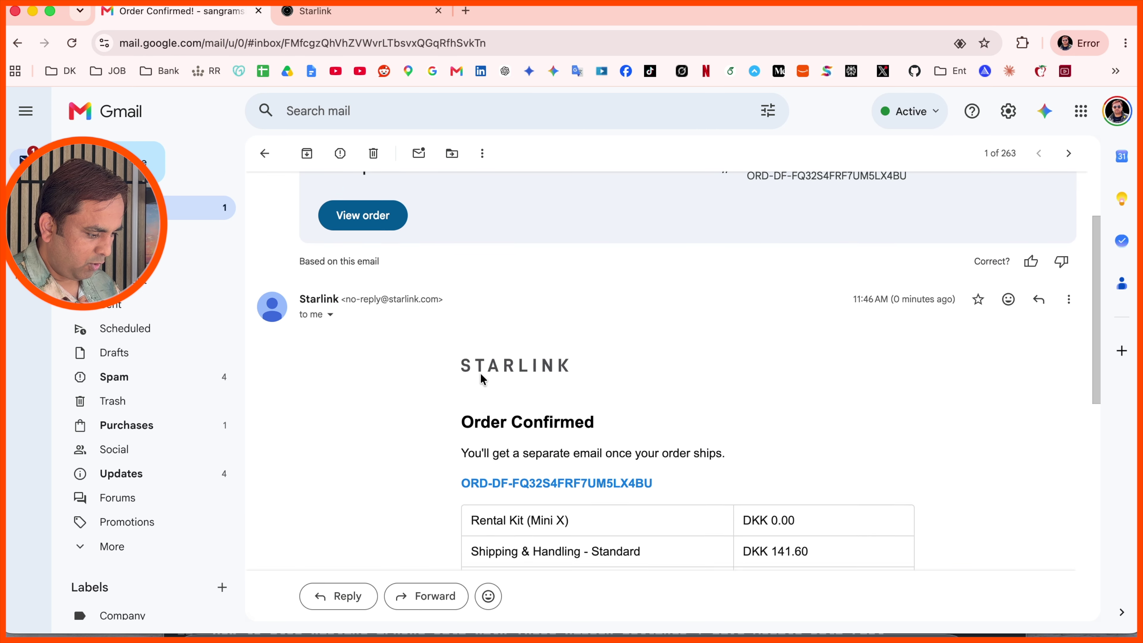
{"action": "scroll", "coordinate": [481, 379], "scroll_direction": "down", "scroll_amount": 10}
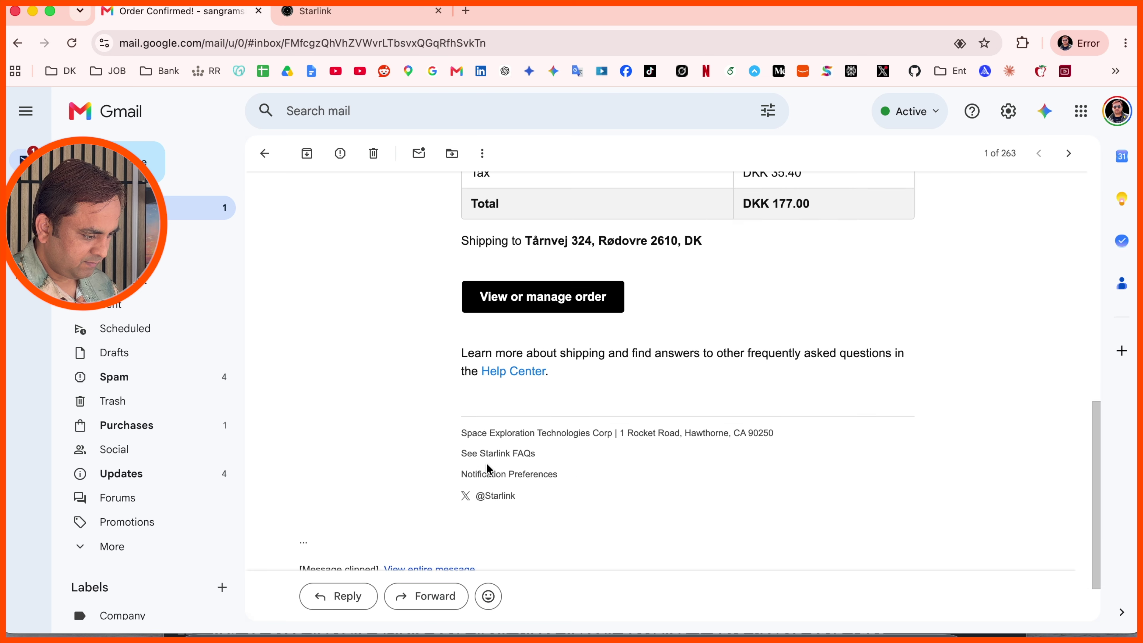
{"action": "scroll", "coordinate": [486, 467], "scroll_direction": "down", "scroll_amount": 3}
{"action": "scroll", "coordinate": [487, 468], "scroll_direction": "up", "scroll_amount": 8}
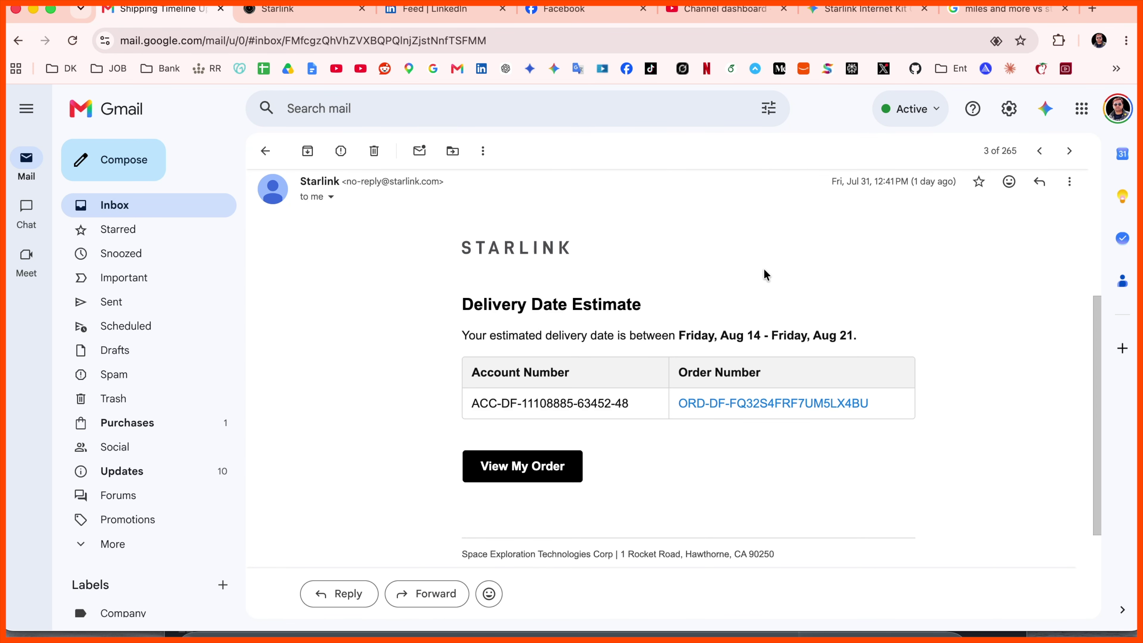
Examine the delivery date estimate in Starlink's shipping timeline email, highlighting its heading and the estimated date range sentence
{"action": "scroll", "coordinate": [629, 302], "scroll_direction": "down", "scroll_amount": 1}
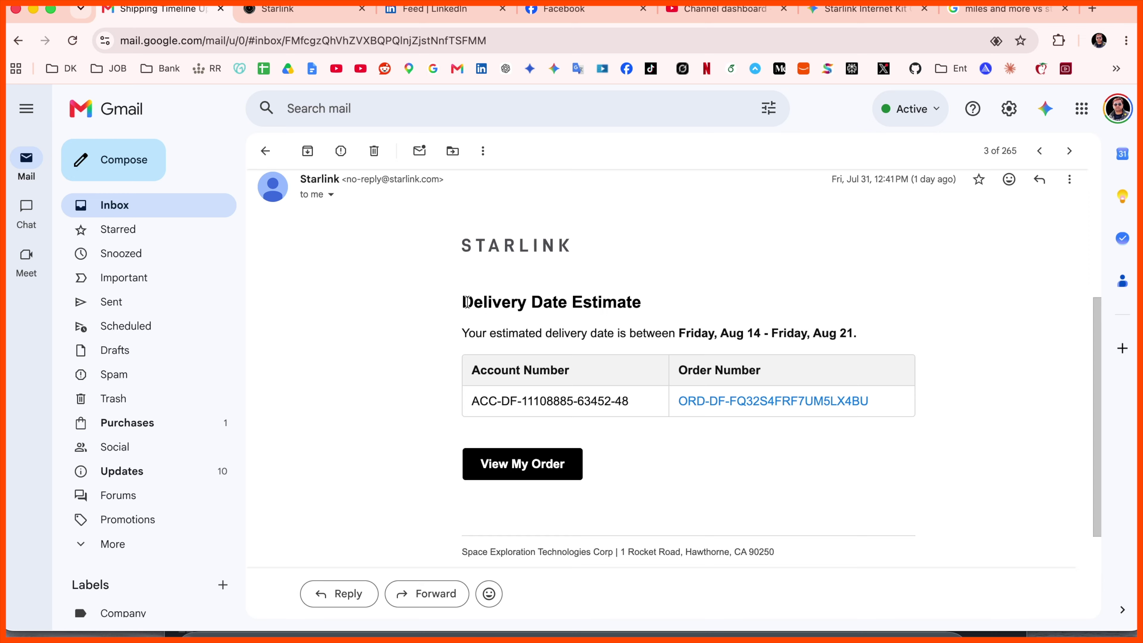
{"action": "left_click_drag", "start_coordinate": [465, 302], "coordinate": [668, 303]}
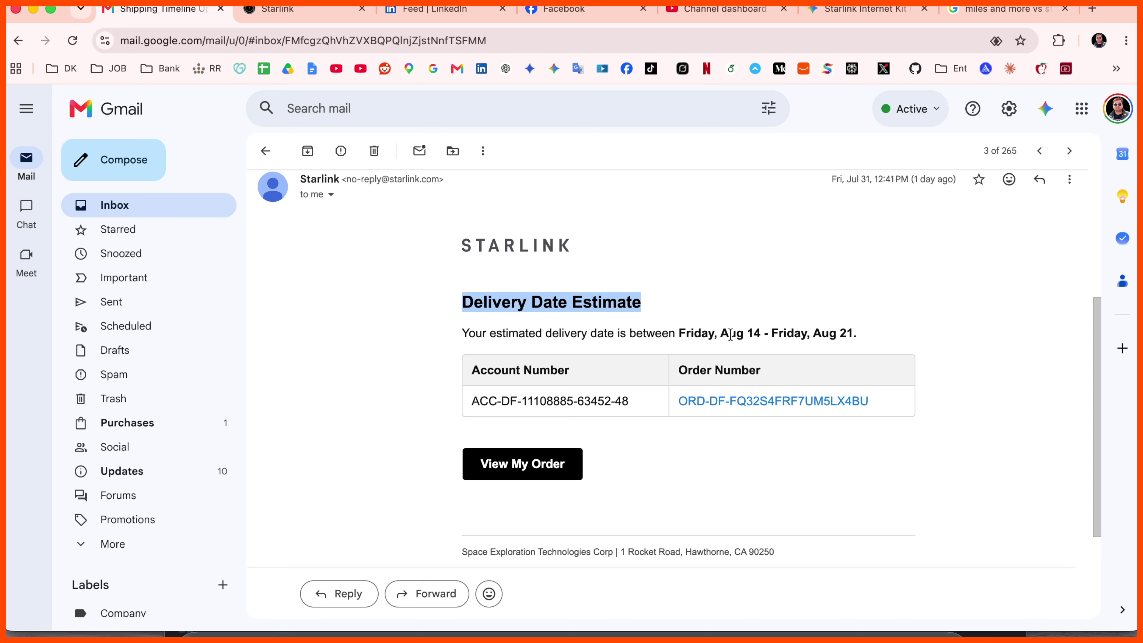
{"action": "left_click_drag", "start_coordinate": [721, 331], "coordinate": [764, 327]}
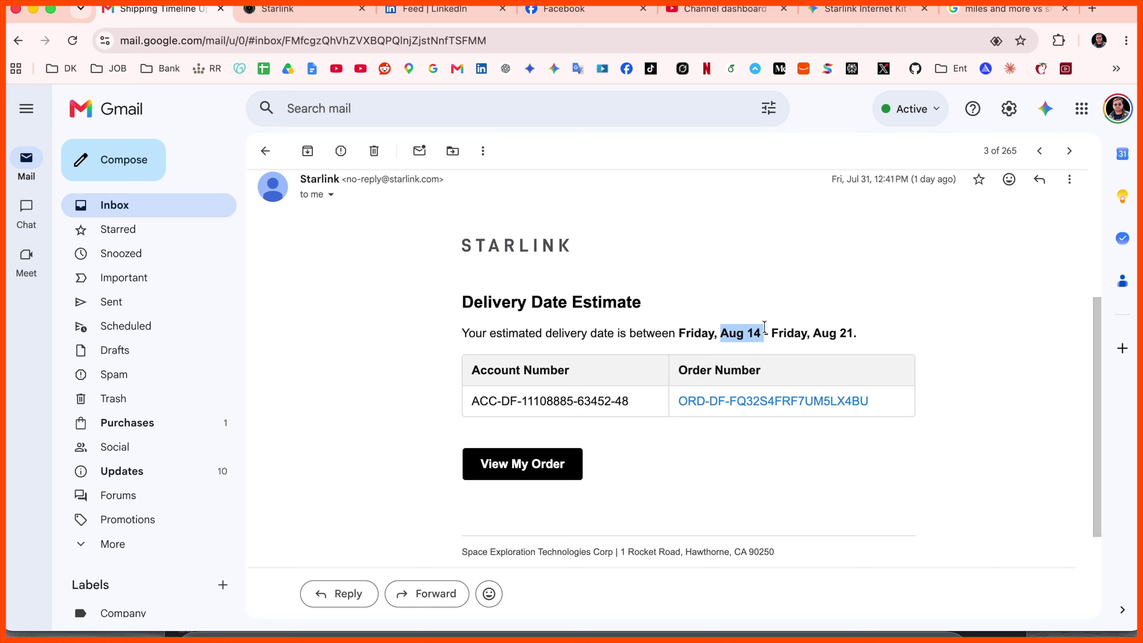
{"action": "triple_click", "coordinate": [860, 335]}
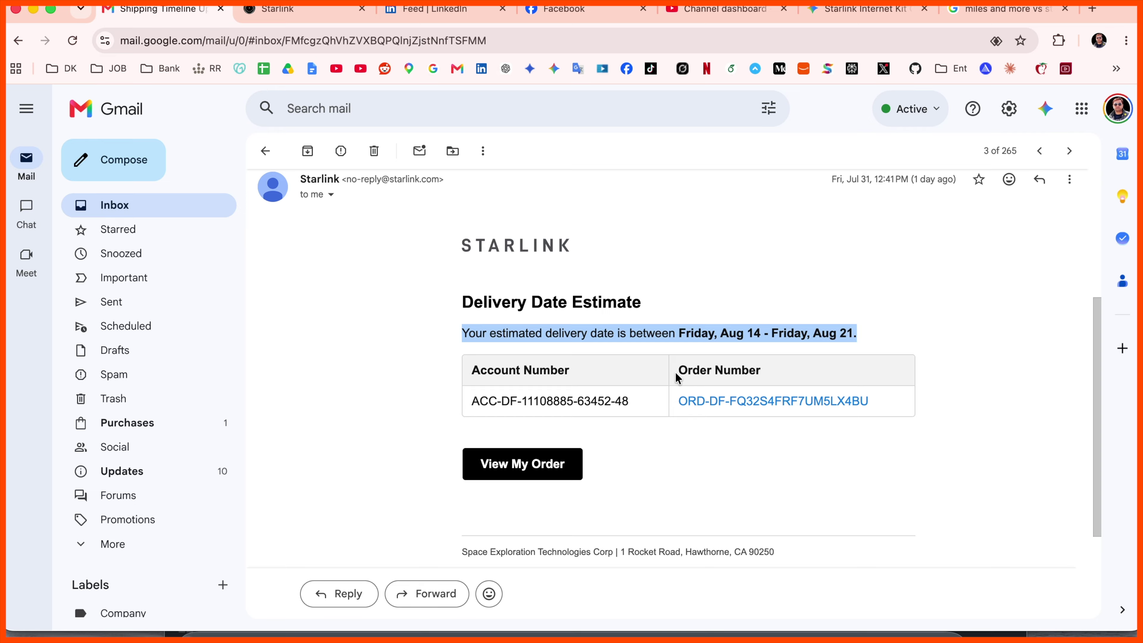